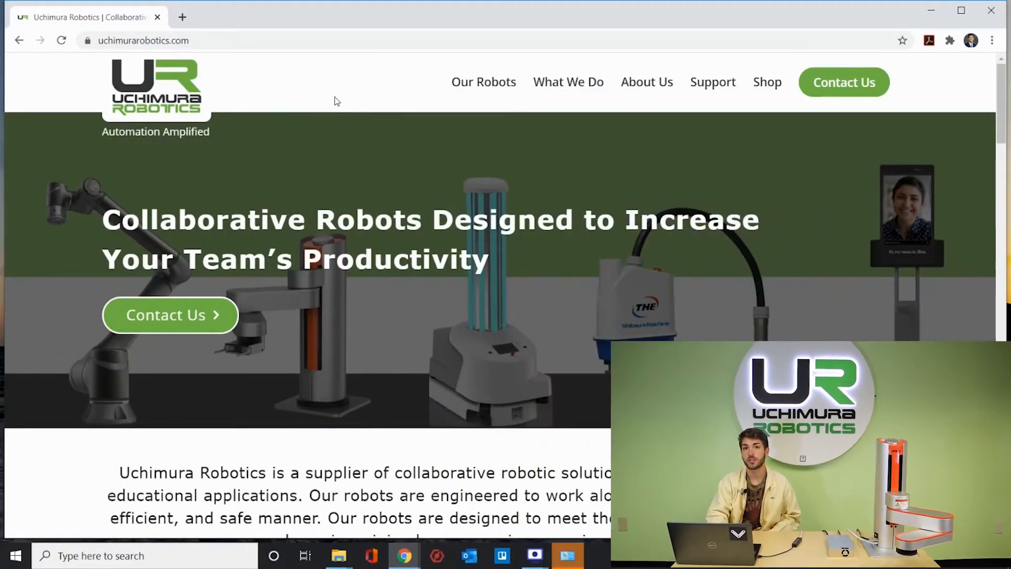
Show the Support page's HITBOT STUDIO download section, then reveal the File Explorer windows.
click(715, 84)
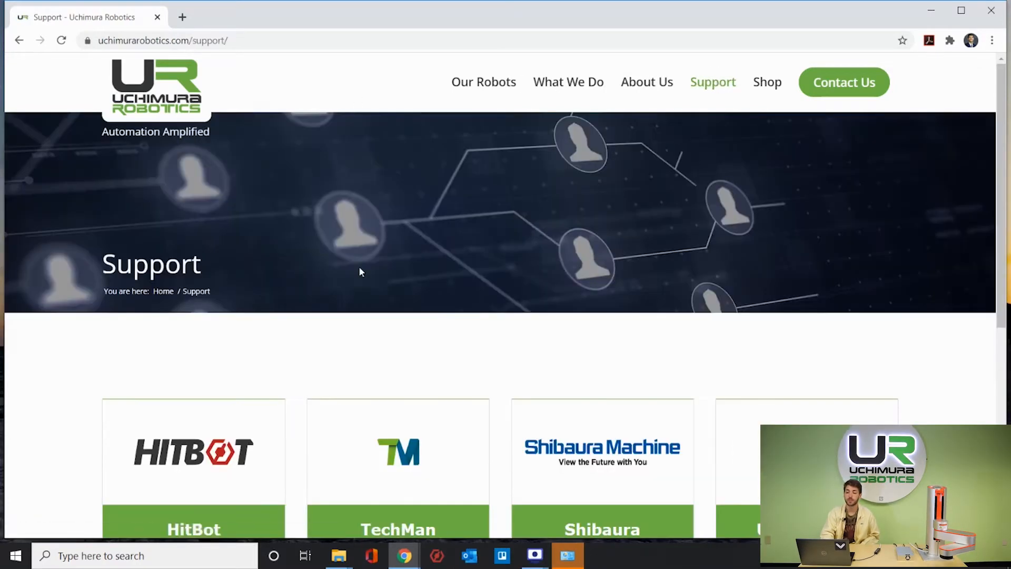
scroll(360, 271, down, 2)
scroll(194, 391, down, 3)
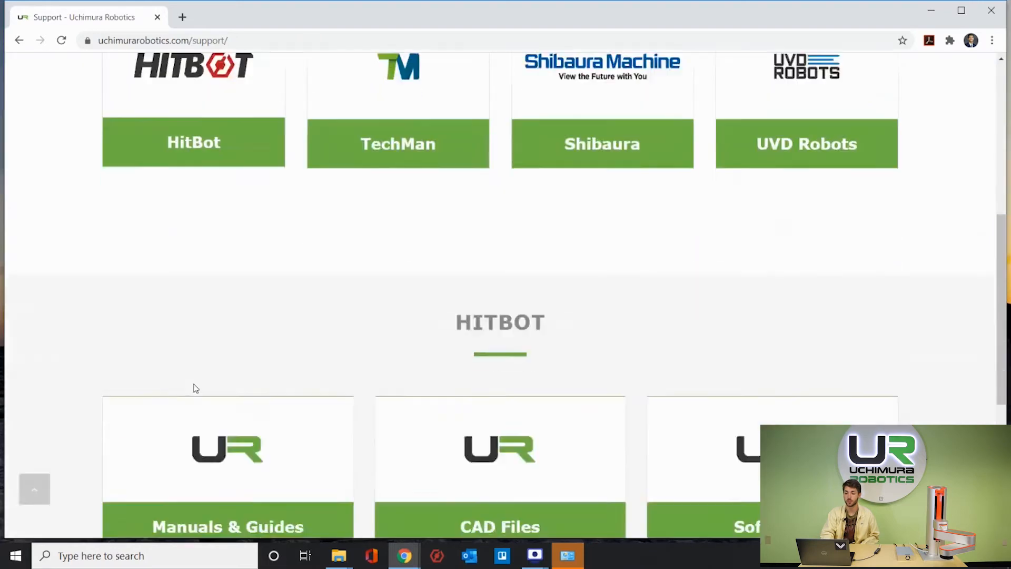
scroll(453, 390, down, 2)
scroll(719, 364, down, 4)
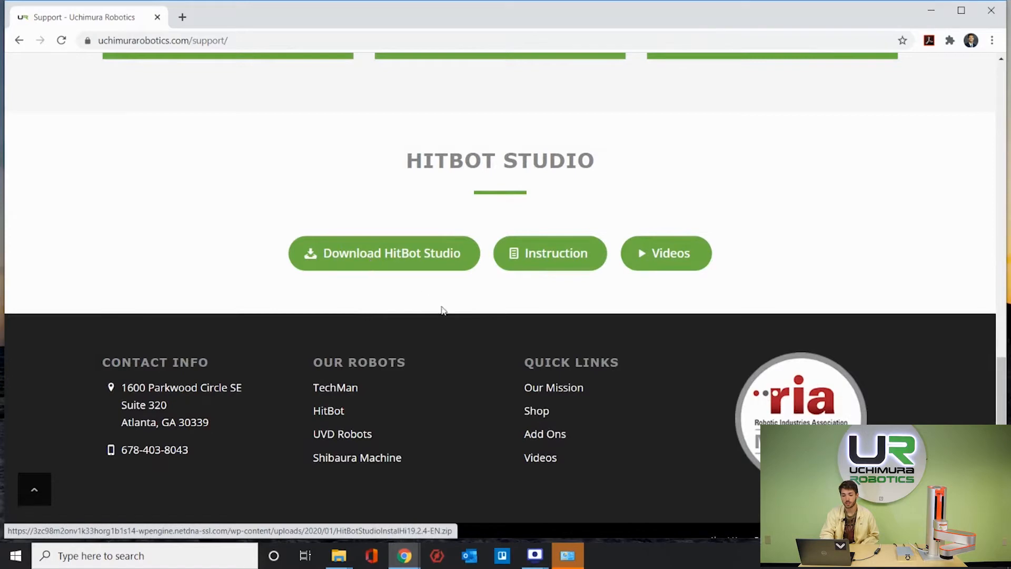
click(339, 555)
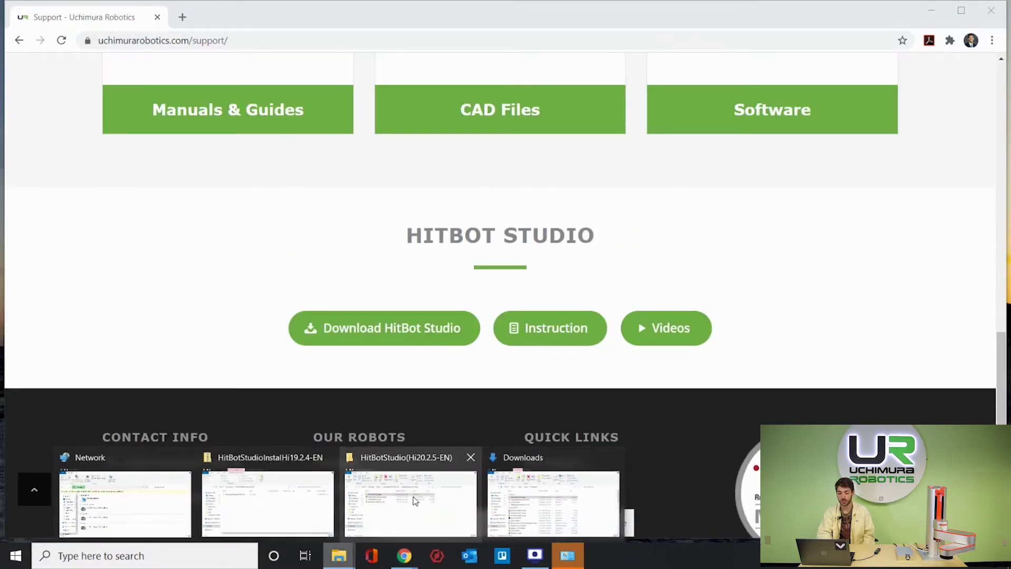
Launch HitbotStudio from the HitbotStudio_Release / HitbotStudio(EN-Hi.20.2.5) folder.
click(413, 501)
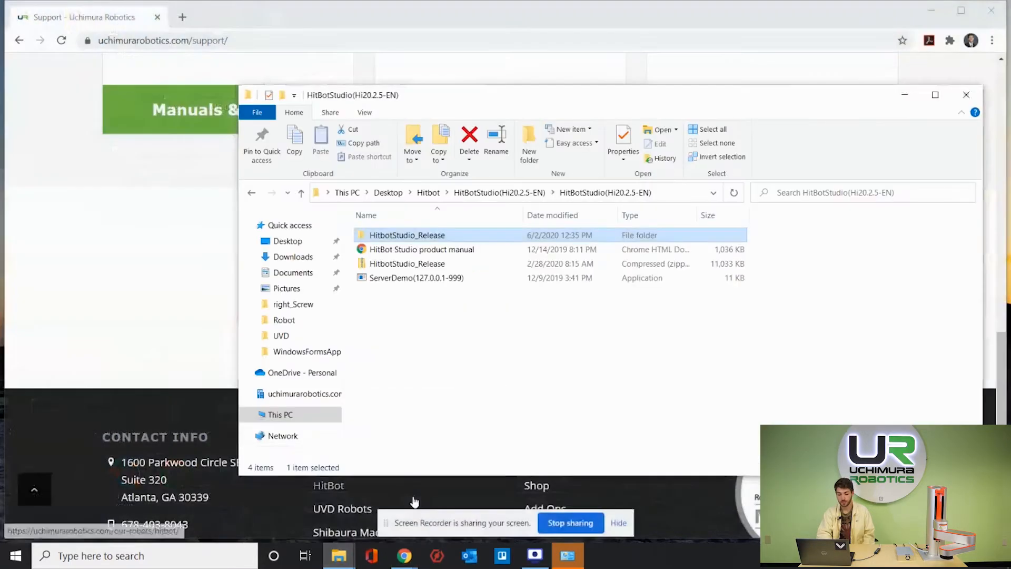
mouse_move(406, 236)
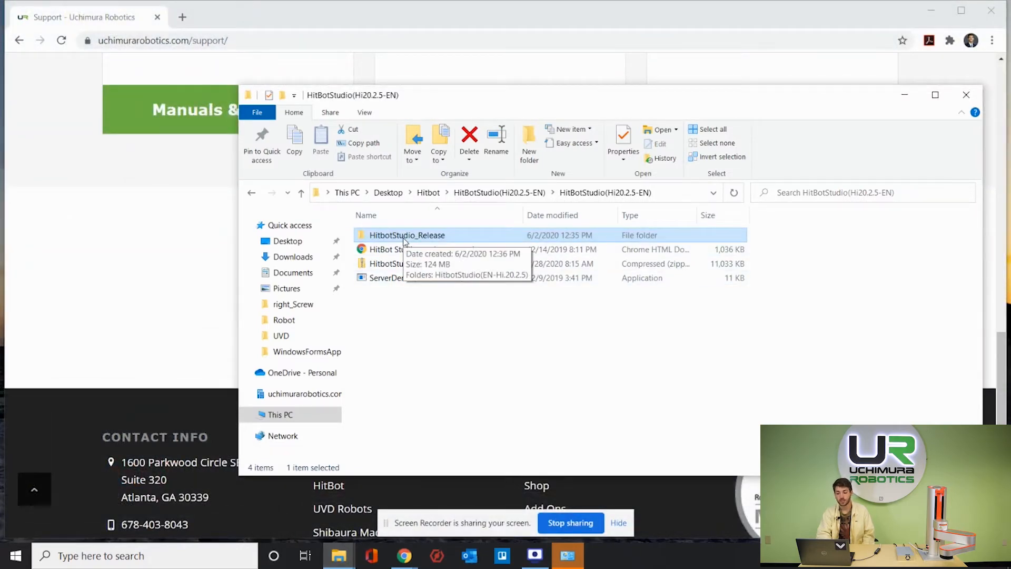
double_click(404, 242)
double_click(404, 241)
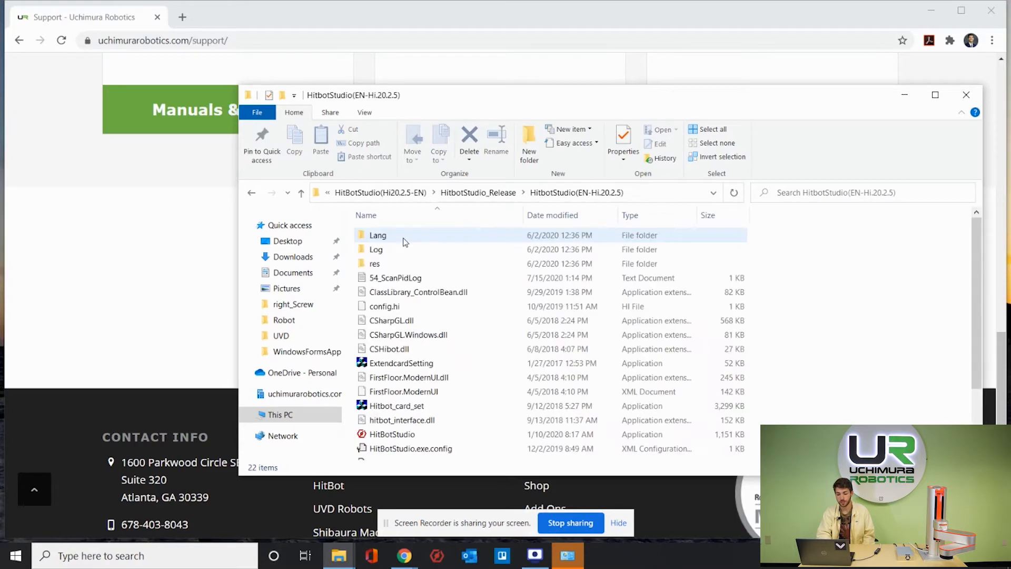
double_click(422, 435)
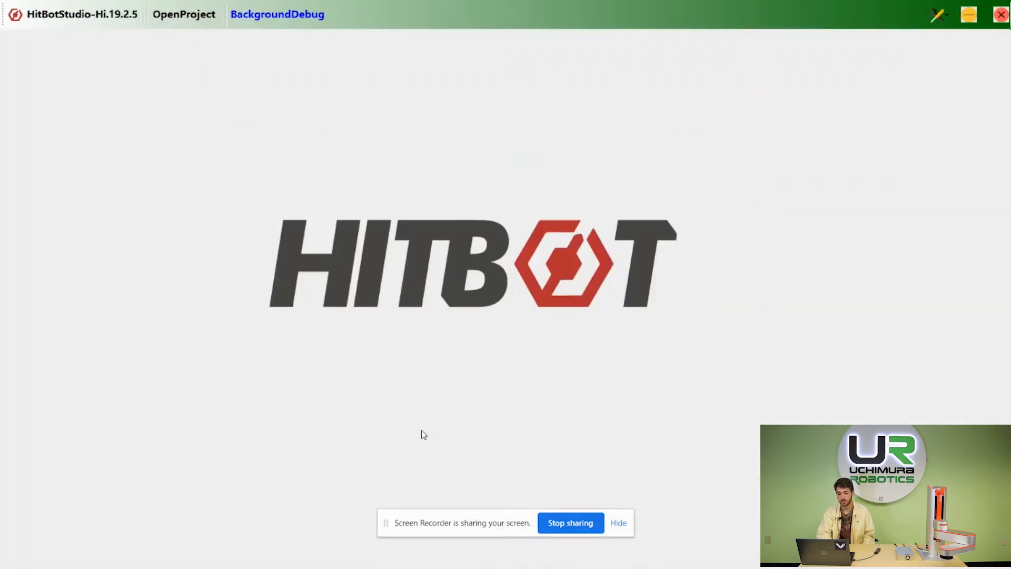
Log in to the Project manager with the password to unlock the workspace.
click(273, 16)
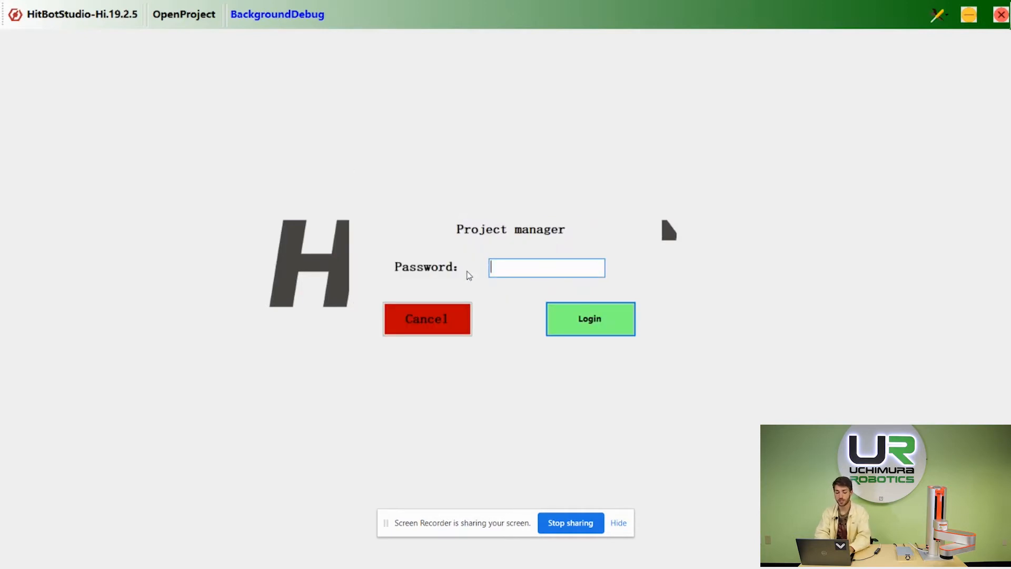
text(**)
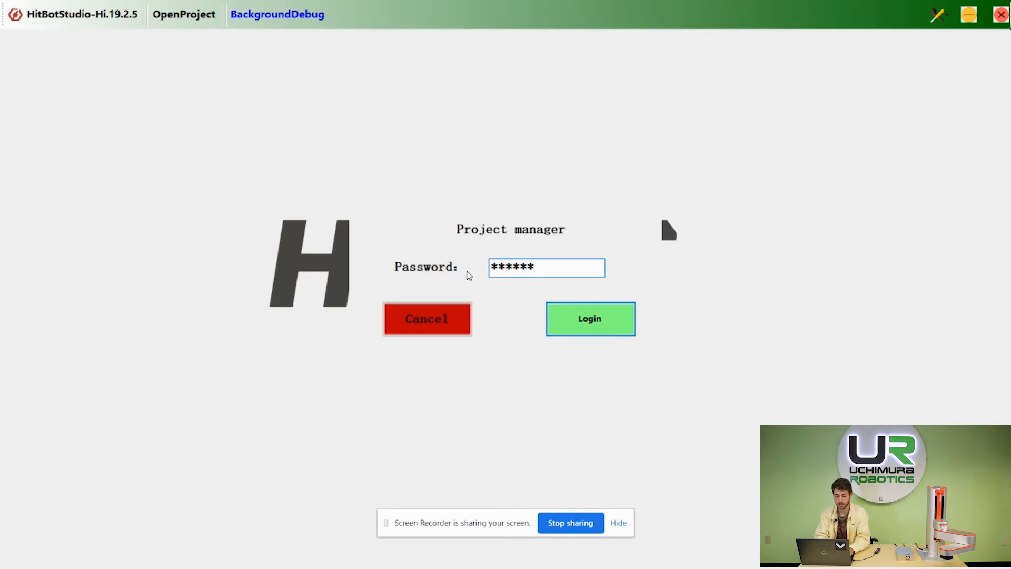
click(605, 329)
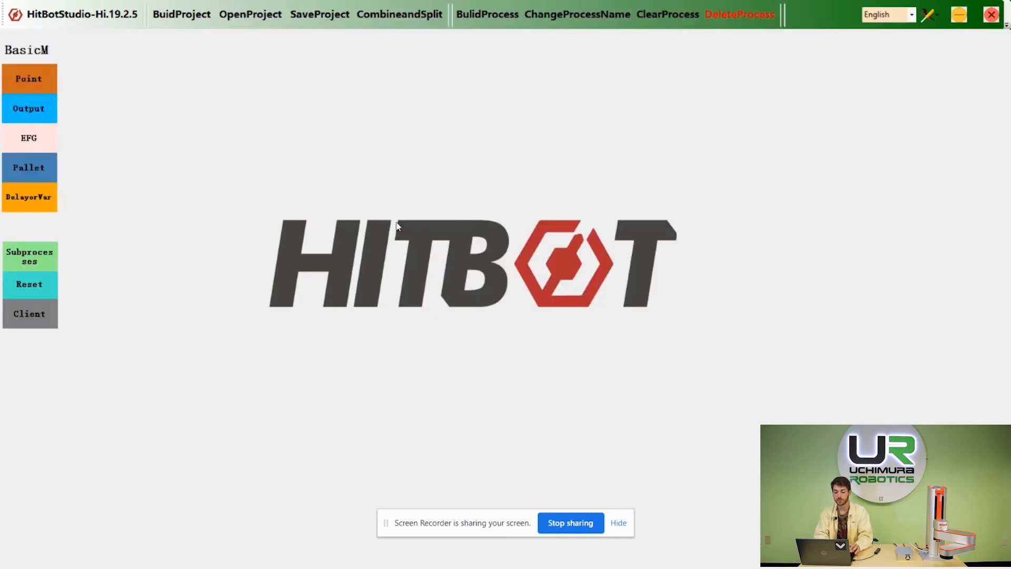
Create project UchimuraDemo1 in the Desktop folder and acknowledge the completion message.
click(177, 20)
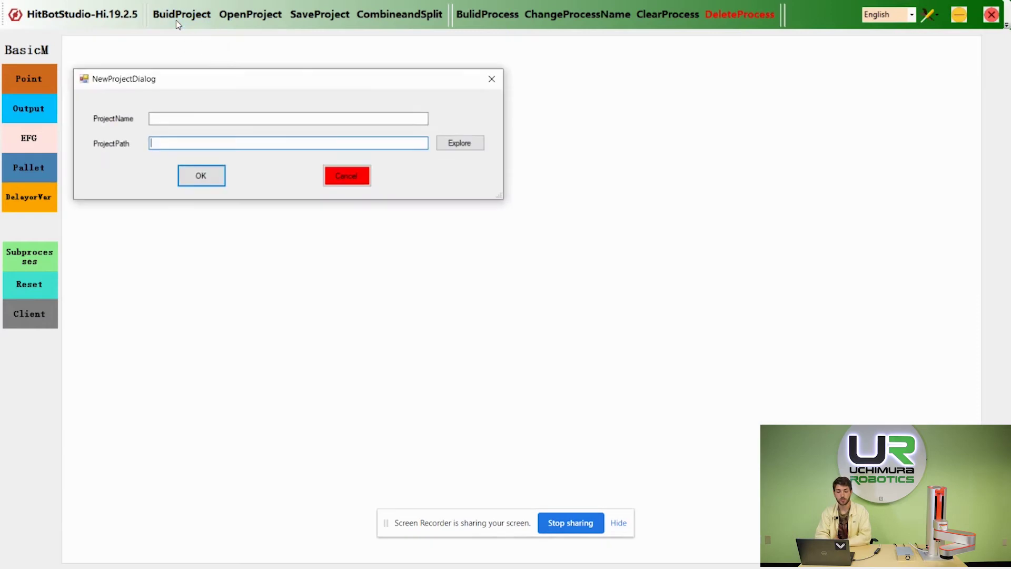
click(164, 120)
text(Uchimur)
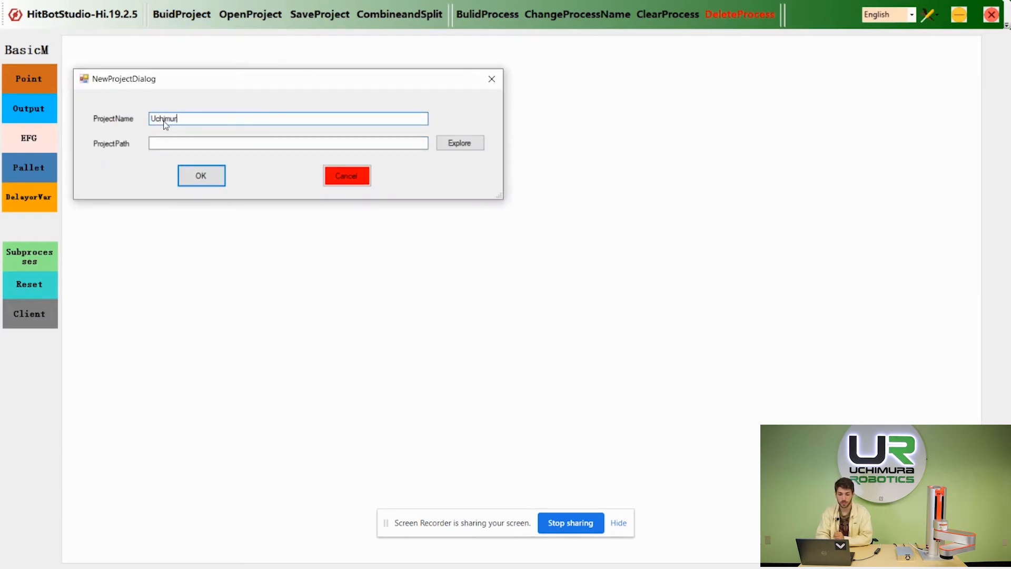
text(aDemo1)
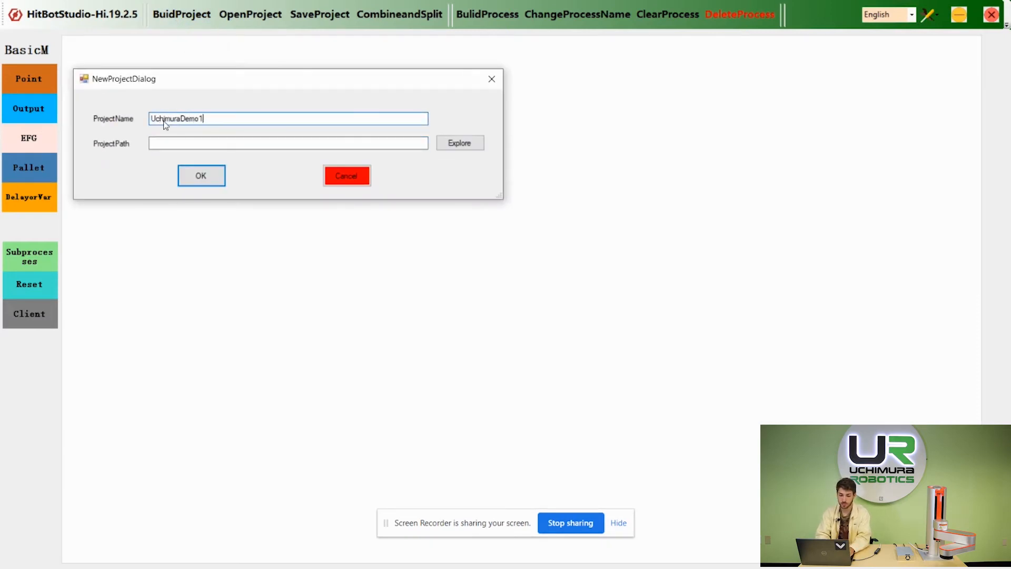
click(465, 144)
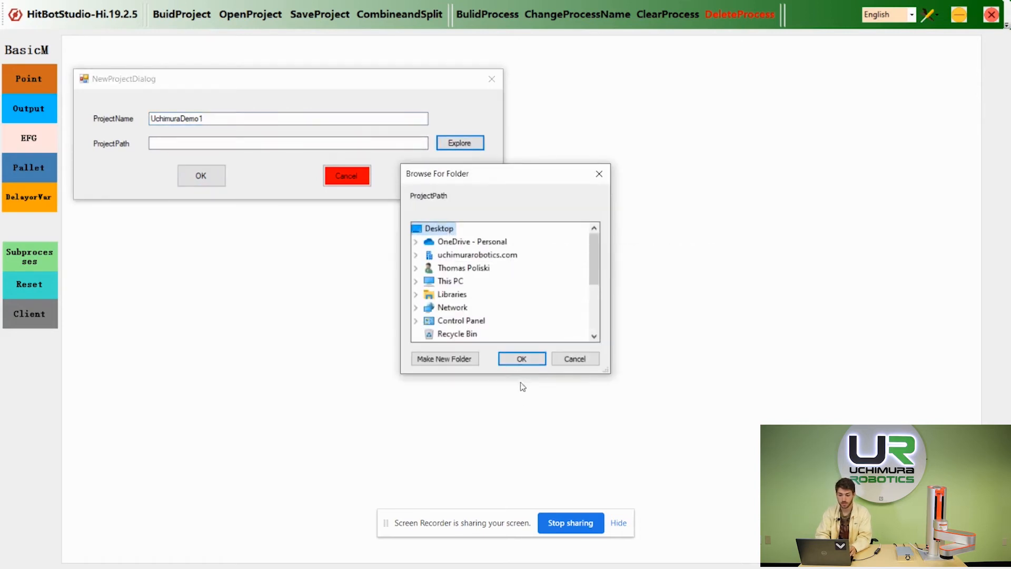
click(509, 362)
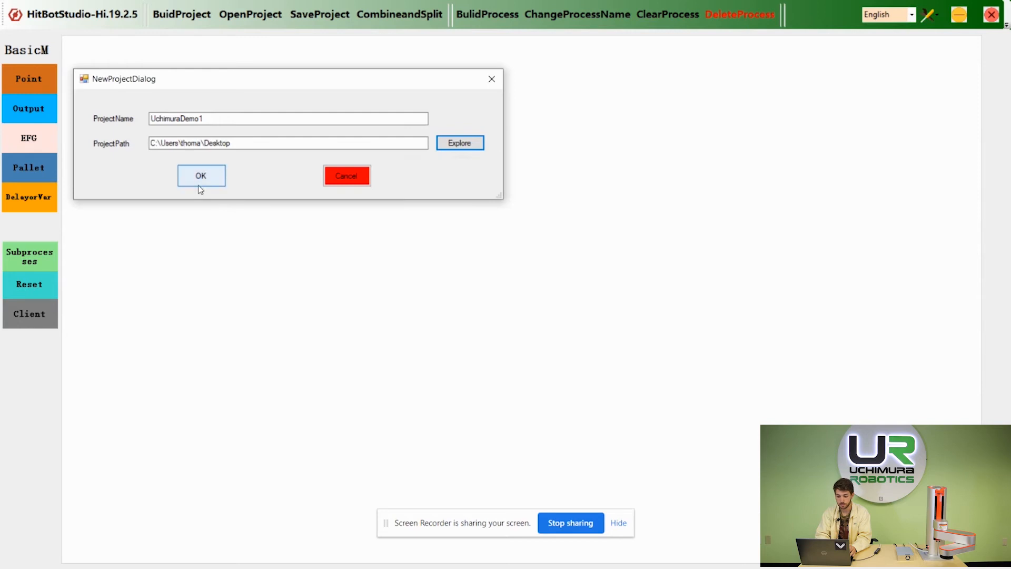
click(200, 186)
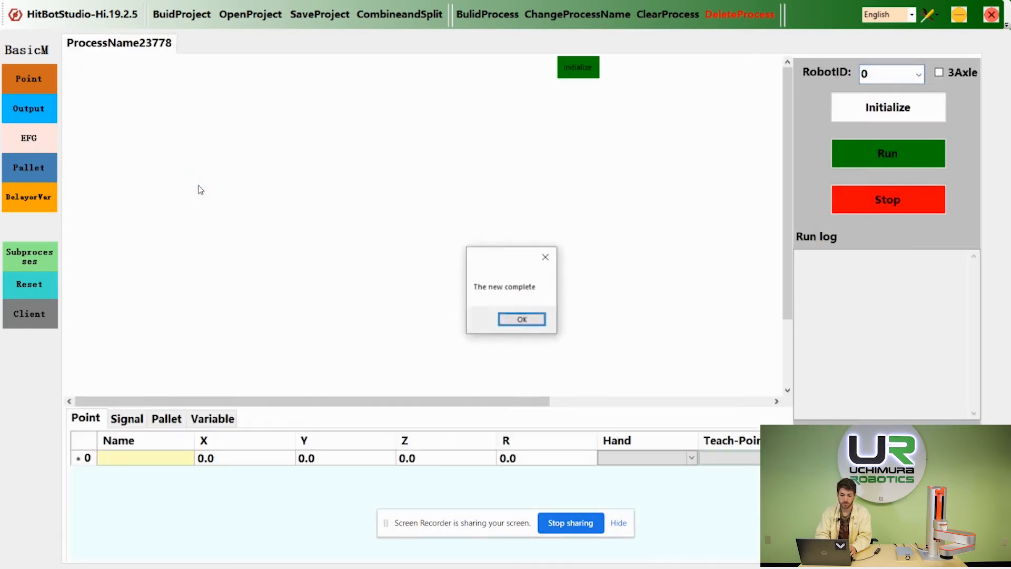
click(528, 320)
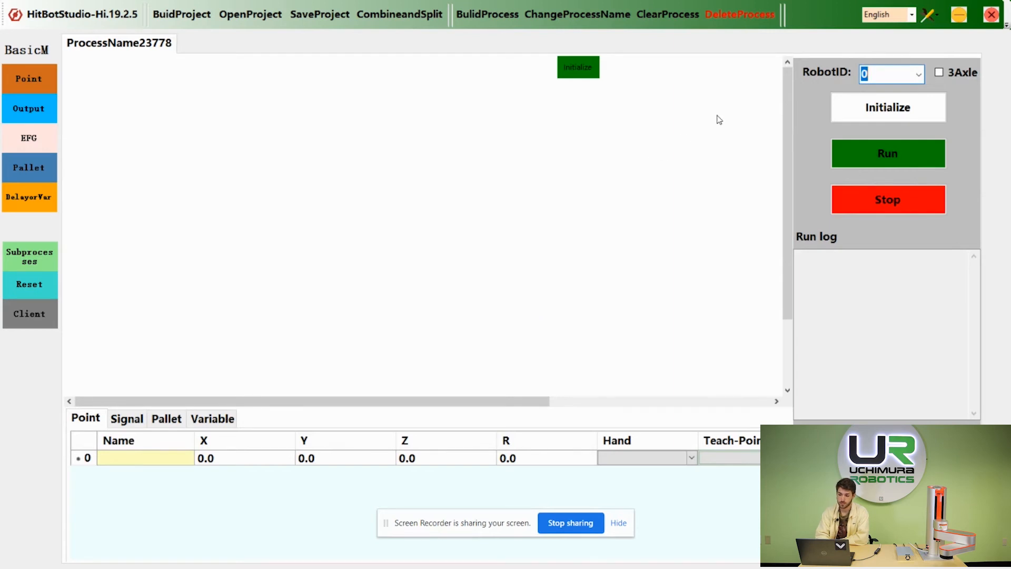
Select RobotID 39, initialize it, and acknowledge the Initialization successful message.
click(921, 74)
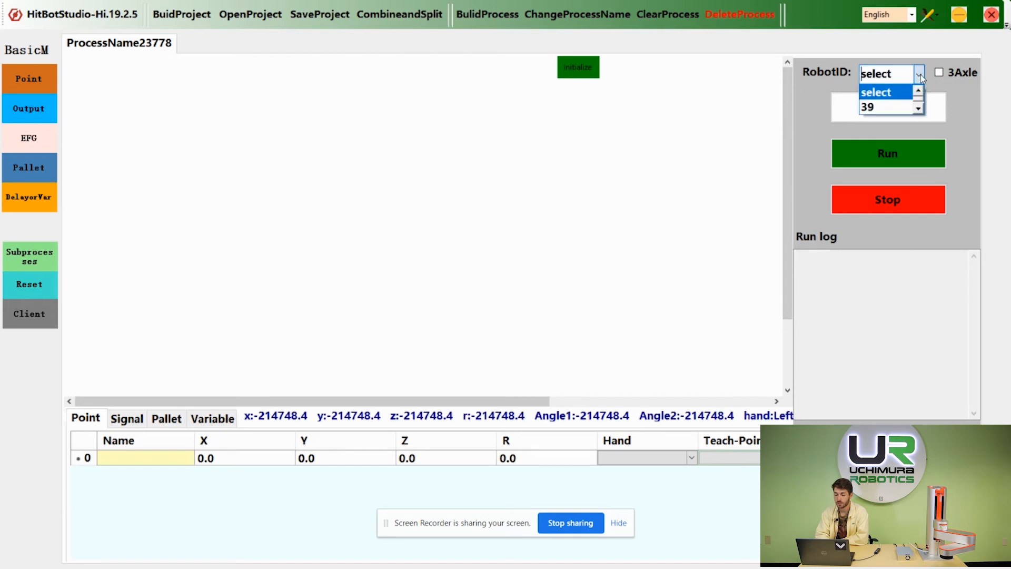
click(878, 108)
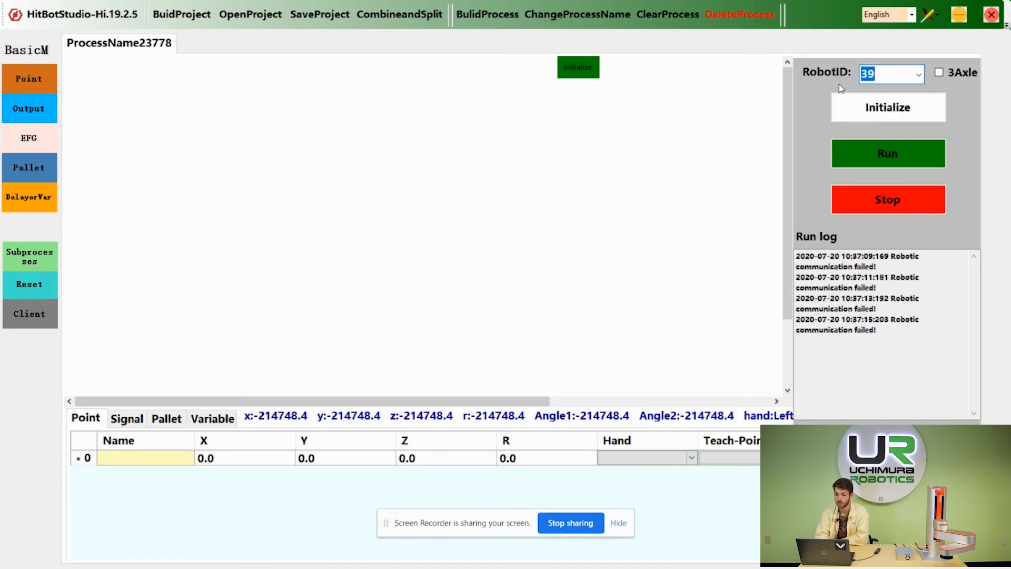
click(859, 103)
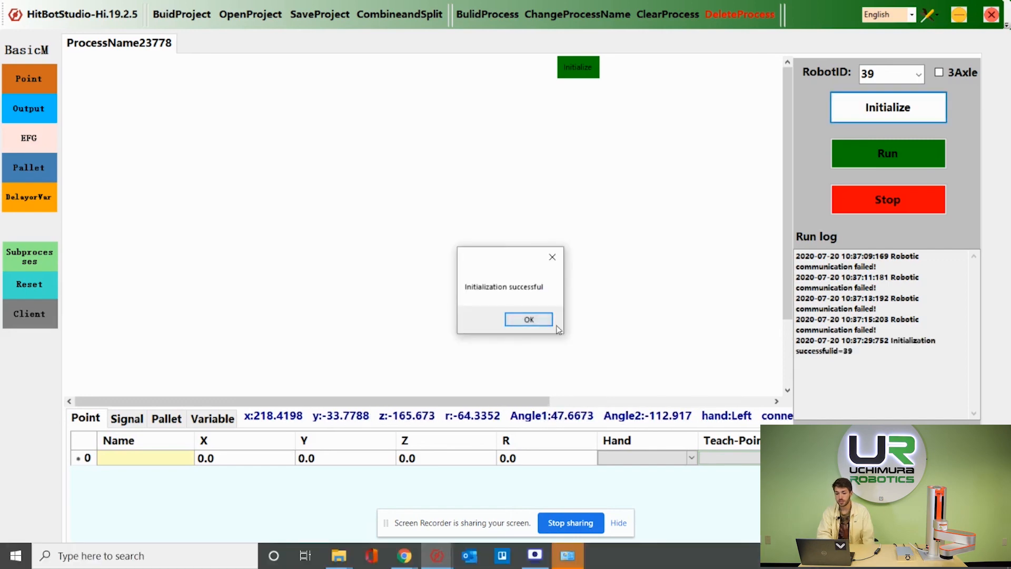
click(528, 327)
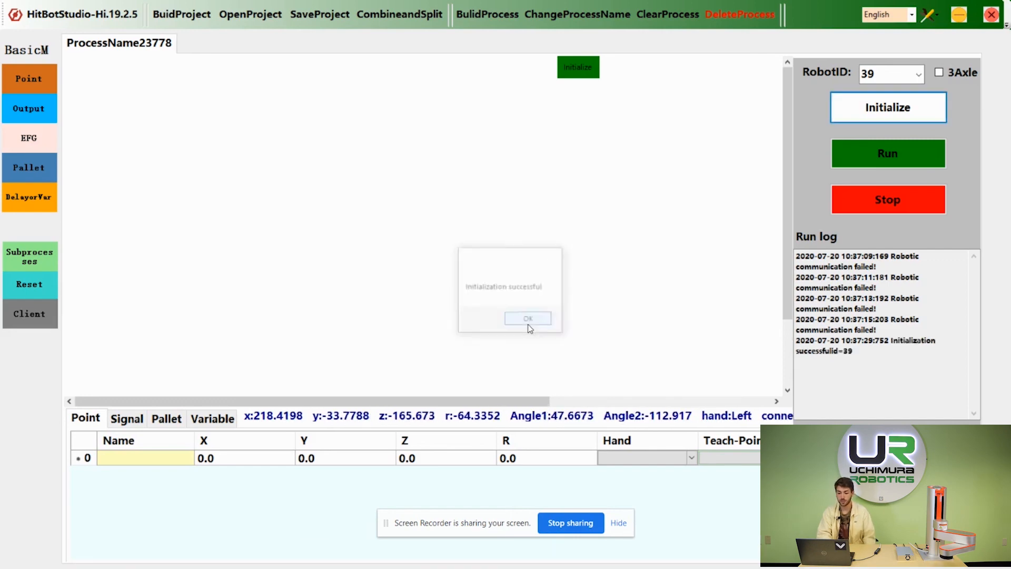